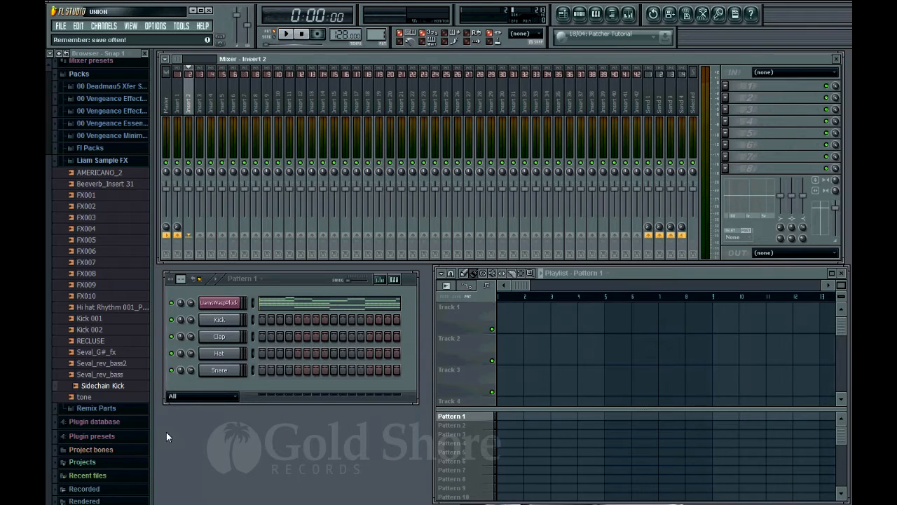
Play back the LiamsWaspPluck pattern, viewing its piano roll notes and Wasp synth settings.
{"action": "left_click", "coordinate": [326, 309]}
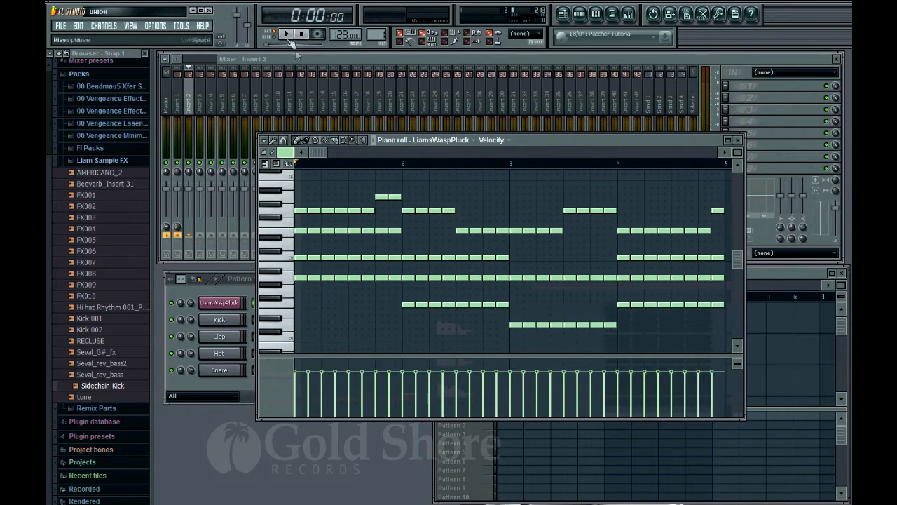
{"action": "left_click", "coordinate": [287, 35]}
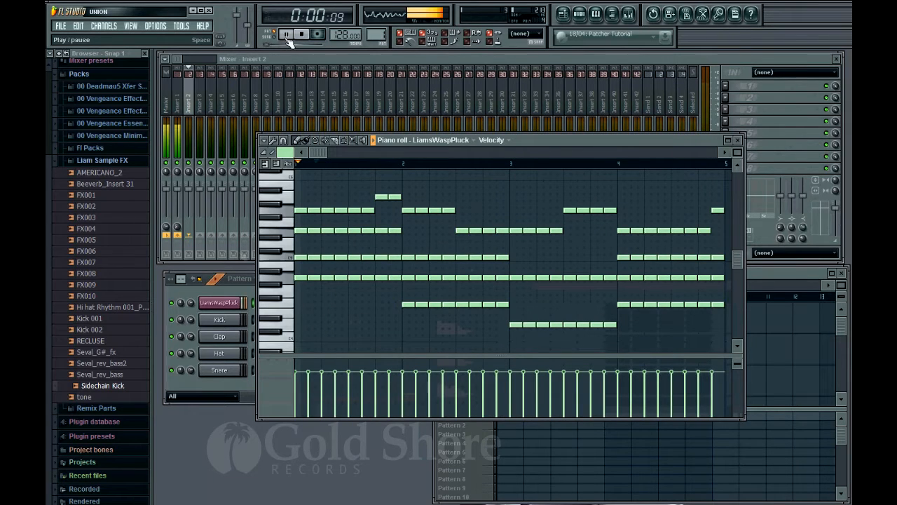
{"action": "left_click", "coordinate": [218, 302]}
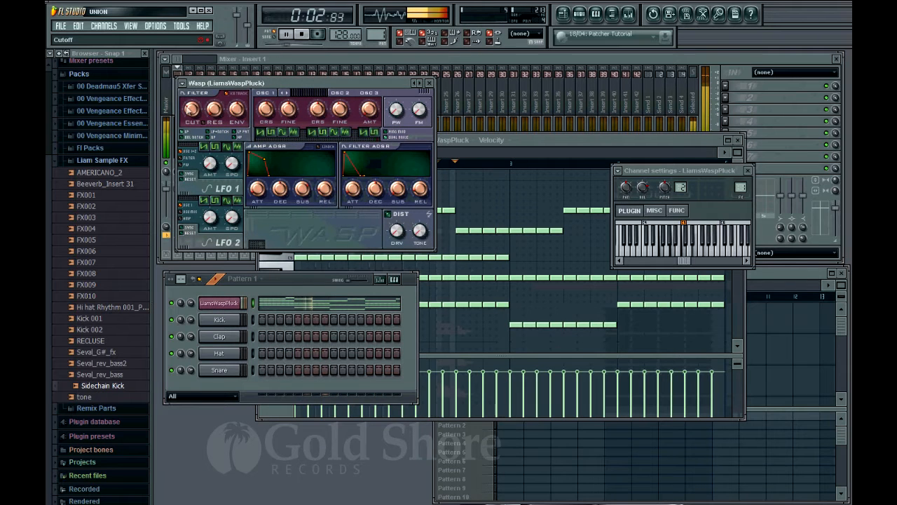
{"action": "left_click", "coordinate": [431, 85]}
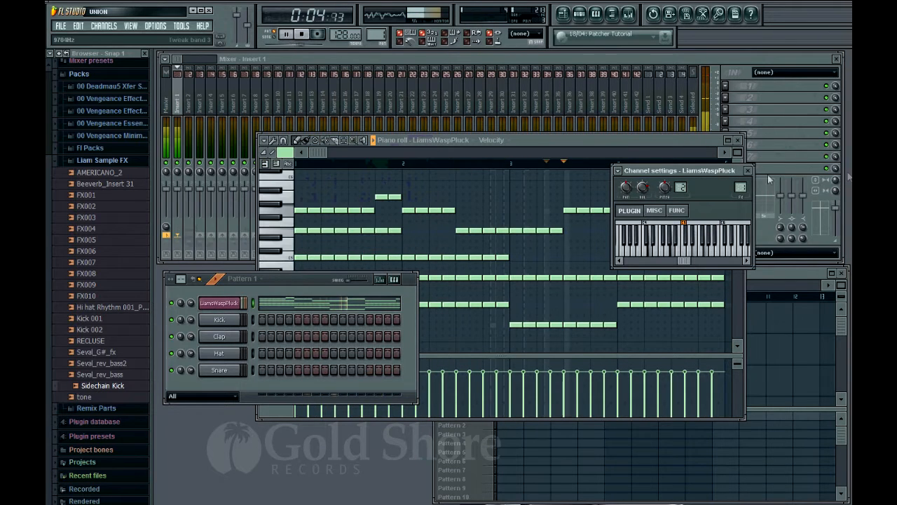
{"action": "left_click", "coordinate": [752, 173]}
{"action": "key", "text": "space"}
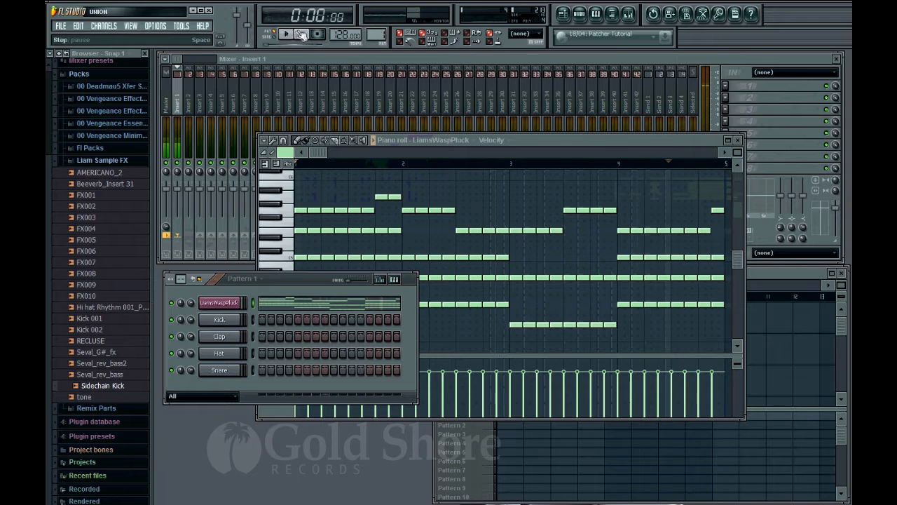
{"action": "left_click", "coordinate": [737, 141]}
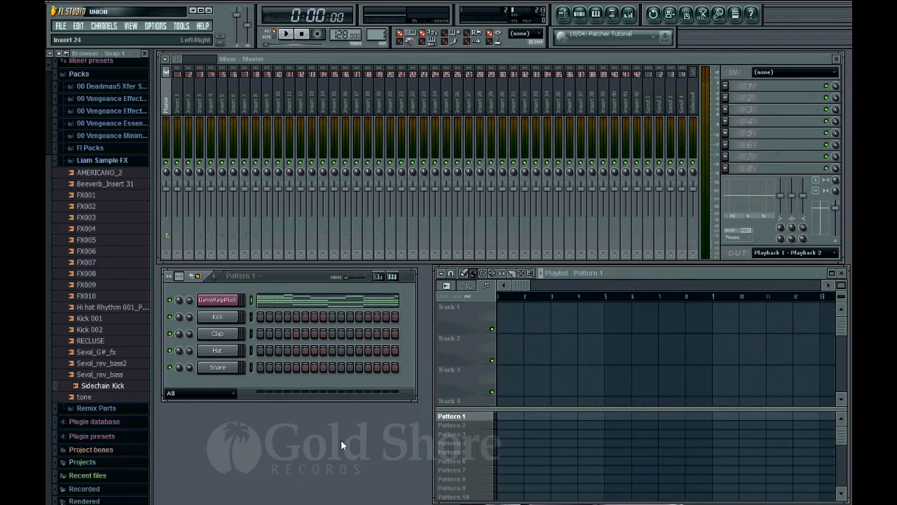
Check the LiamsWaspPluck channel's mixer track assignment and rename mixer insert 1 as STABS.
{"action": "left_click", "coordinate": [219, 301]}
{"action": "left_click", "coordinate": [742, 186]}
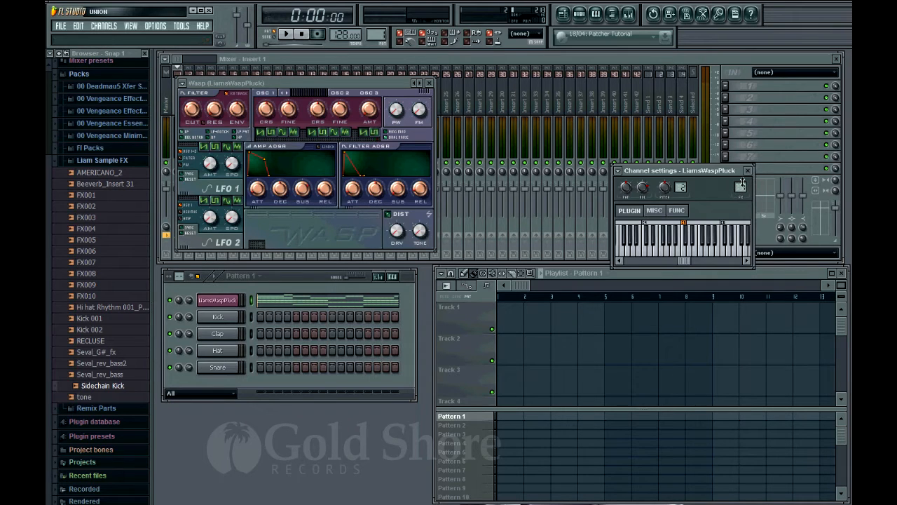
{"action": "left_click", "coordinate": [747, 171]}
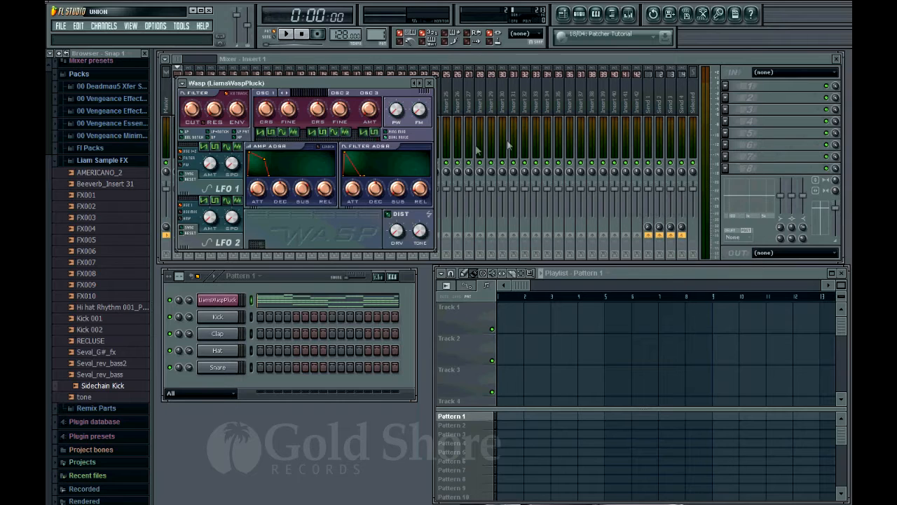
{"action": "left_click", "coordinate": [430, 84]}
{"action": "left_click", "coordinate": [178, 69]}
{"action": "left_click", "coordinate": [216, 133]}
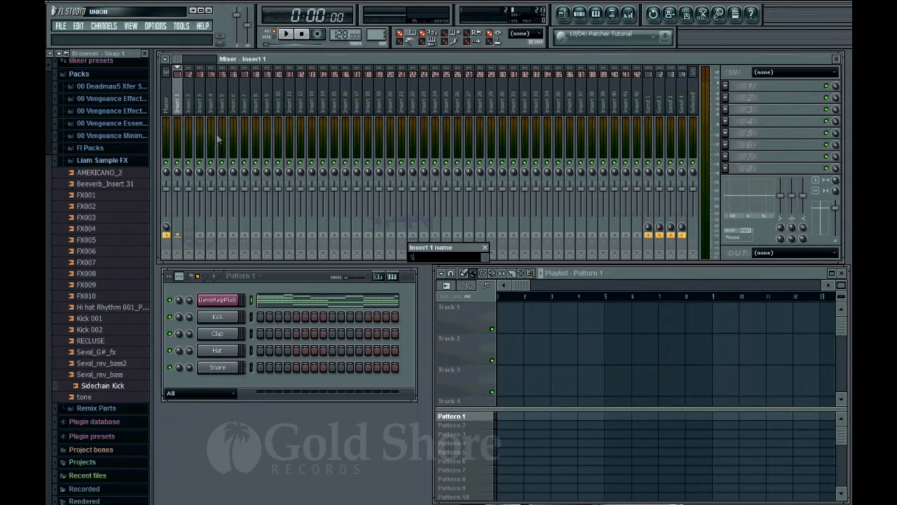
{"action": "type", "text": "STABS"}
{"action": "key", "text": "Return"}
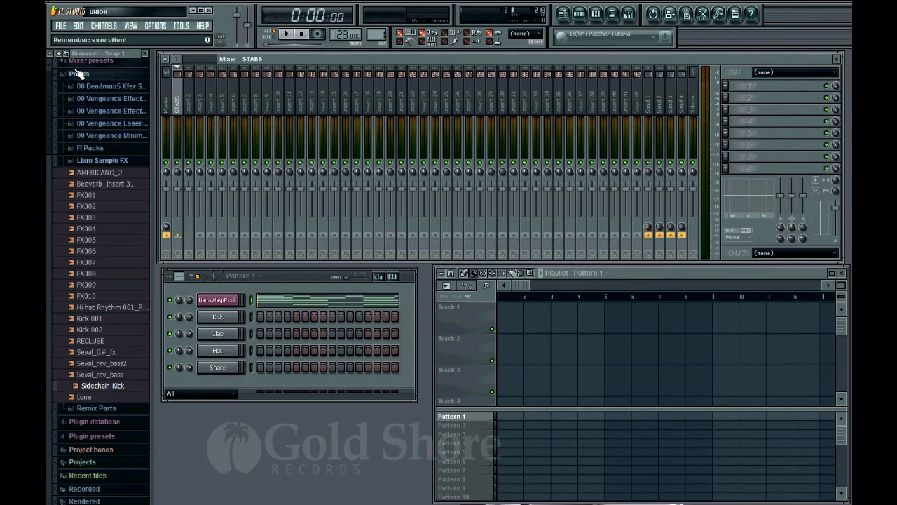
Add the Sidechain Kick sample from the Liam Sample FX pack as a new channel in Pattern 1.
{"action": "left_click", "coordinate": [115, 385]}
{"action": "left_click_drag", "start_coordinate": [115, 387], "coordinate": [219, 386]}
{"action": "left_click", "coordinate": [219, 385]}
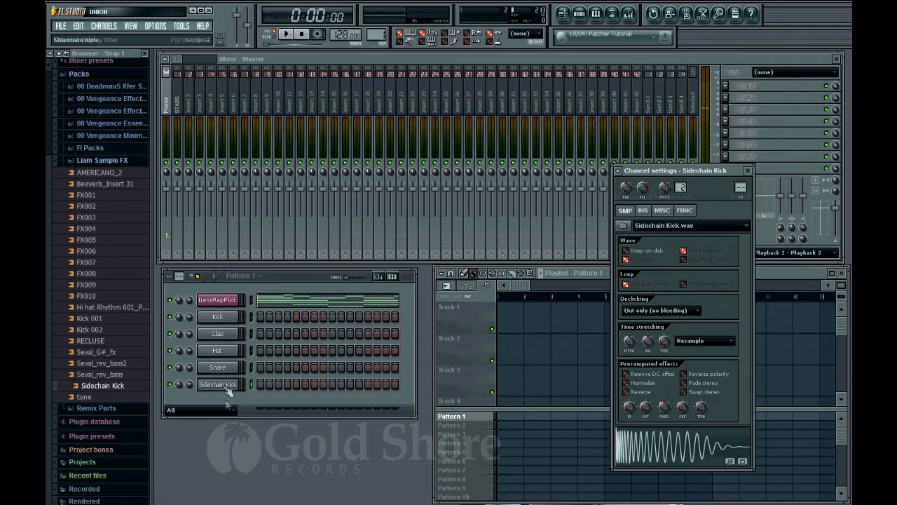
{"action": "left_click", "coordinate": [748, 171]}
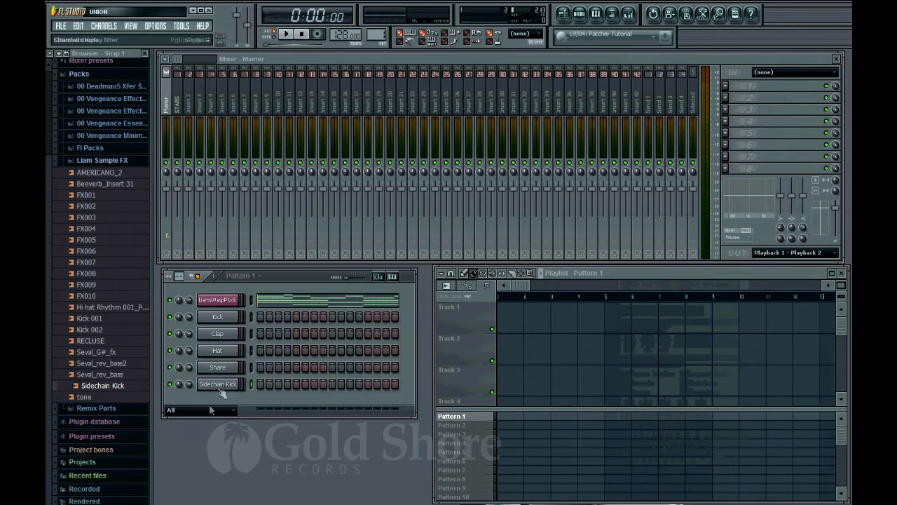
Route the Sidechain Kick channel to mixer insert 2 and rename that insert as SC KICK.
{"action": "left_click", "coordinate": [218, 384]}
{"action": "left_click_drag", "start_coordinate": [740, 188], "coordinate": [740, 177]}
{"action": "right_click", "coordinate": [191, 136]}
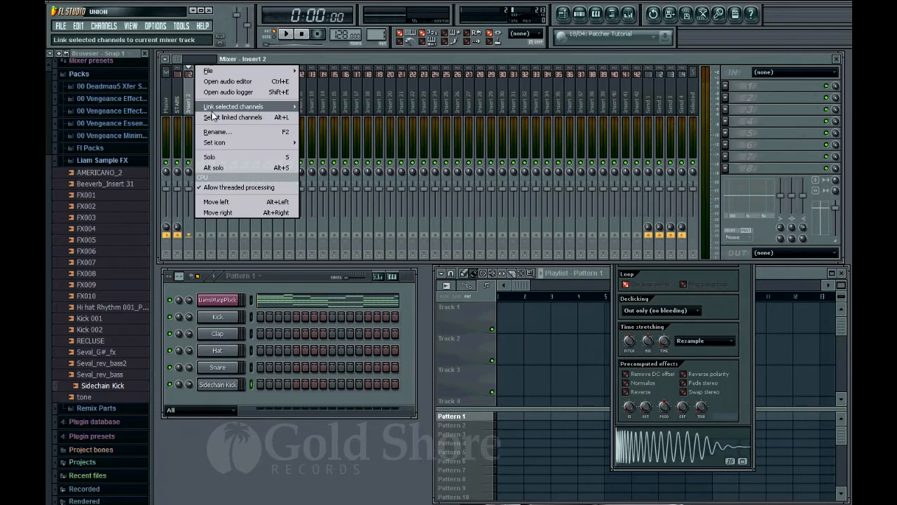
{"action": "left_click", "coordinate": [236, 131]}
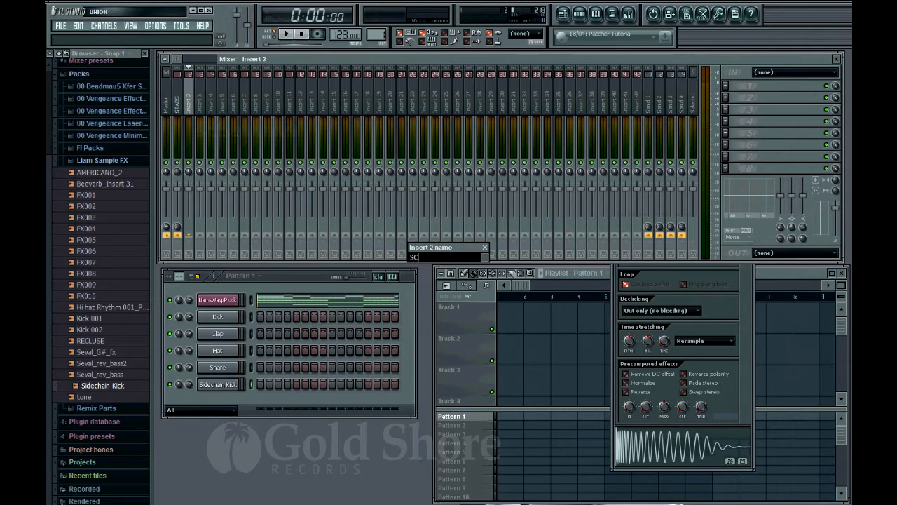
{"action": "type", "text": "SC KICK"}
{"action": "key", "text": "Return"}
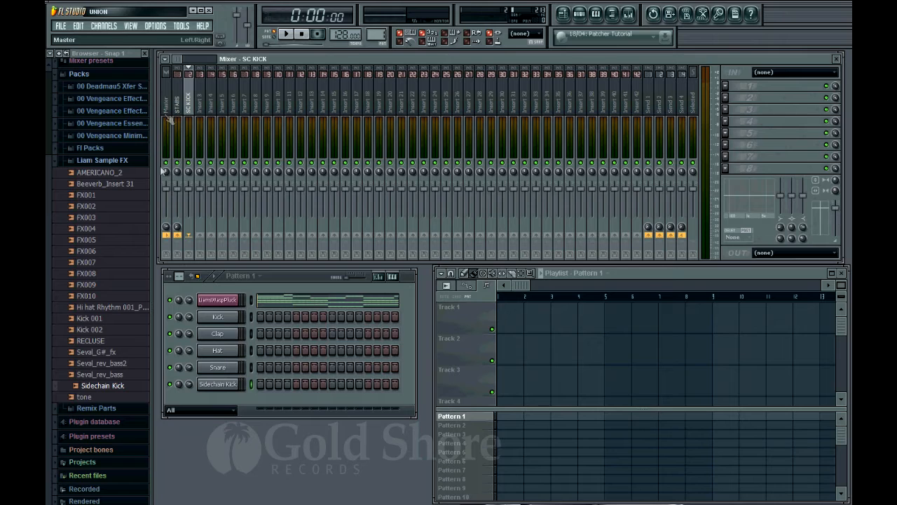
Disable the SC KICK track's send to the Master and audition the Sidechain Kick sample.
{"action": "left_click", "coordinate": [167, 235]}
{"action": "right_click", "coordinate": [226, 385]}
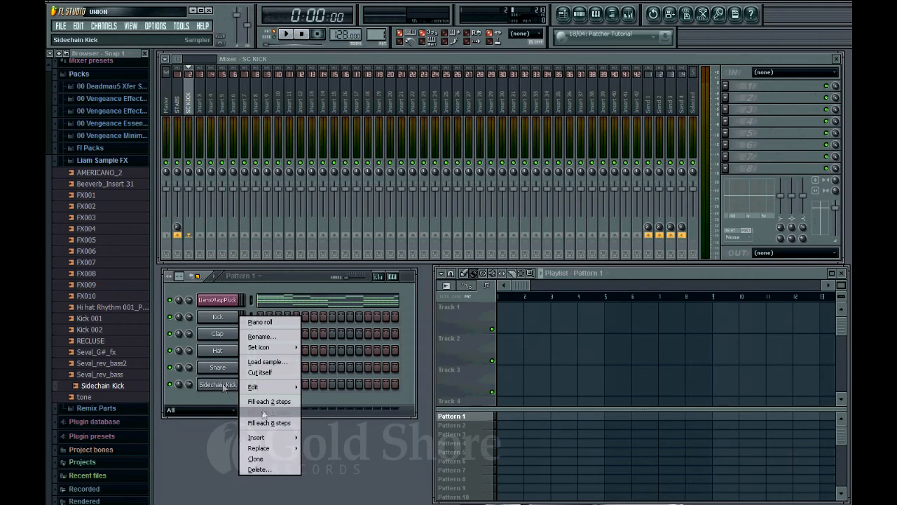
{"action": "left_click", "coordinate": [237, 382]}
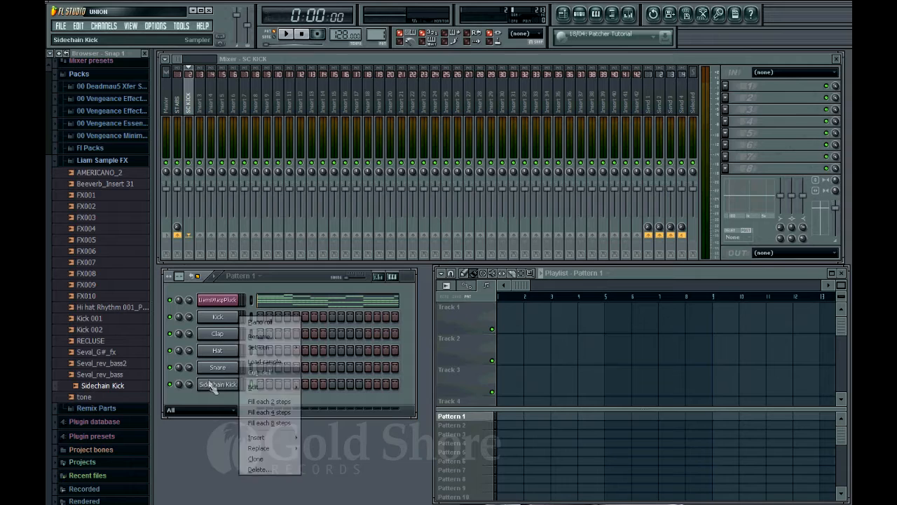
{"action": "left_click", "coordinate": [676, 442]}
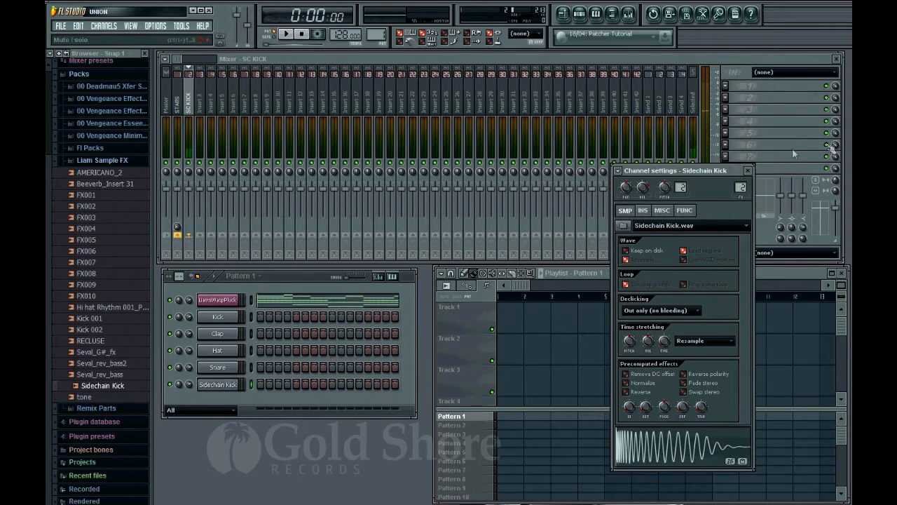
{"action": "left_click", "coordinate": [750, 171]}
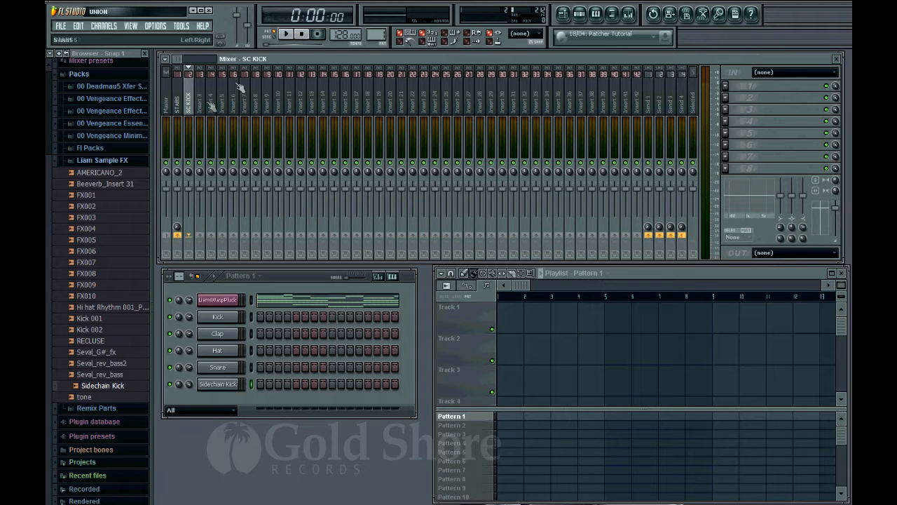
Load Maximus into effect slot 8 of the SC KICK mixer track and close its window.
{"action": "left_click", "coordinate": [729, 109]}
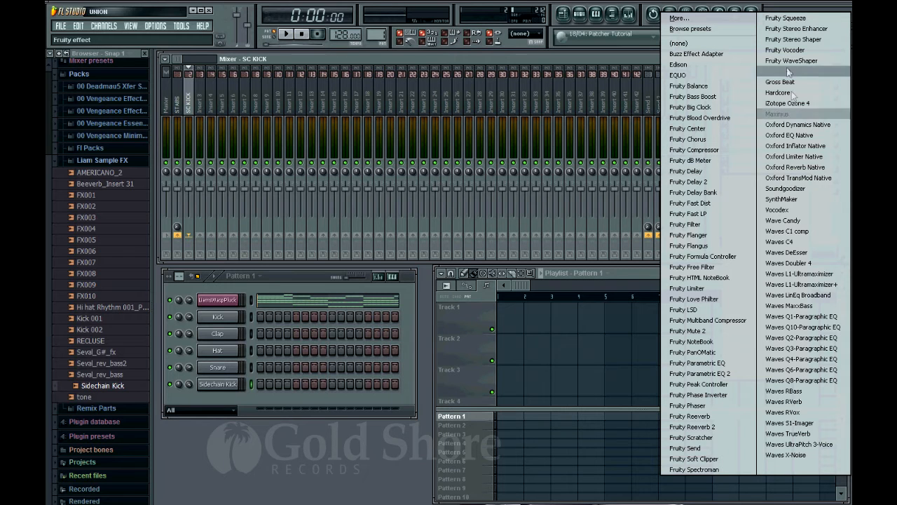
{"action": "left_click", "coordinate": [788, 112]}
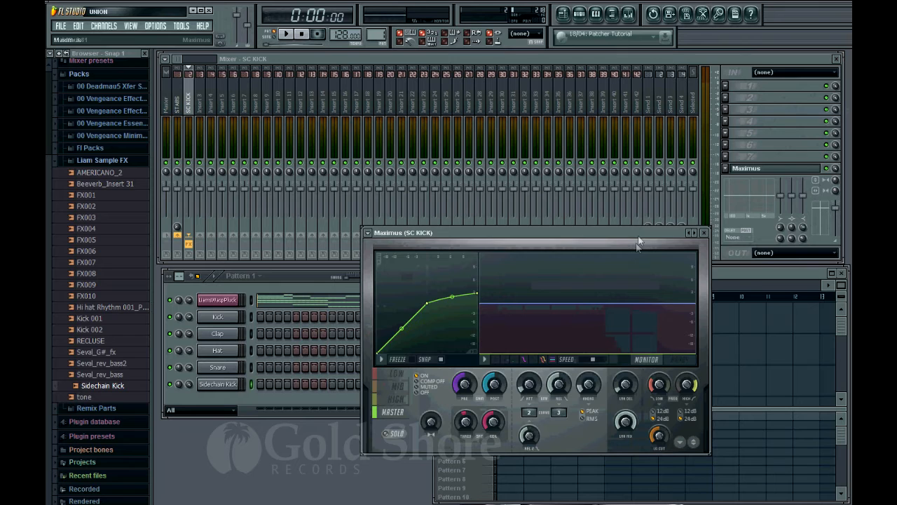
{"action": "left_click_drag", "start_coordinate": [638, 239], "coordinate": [776, 240]}
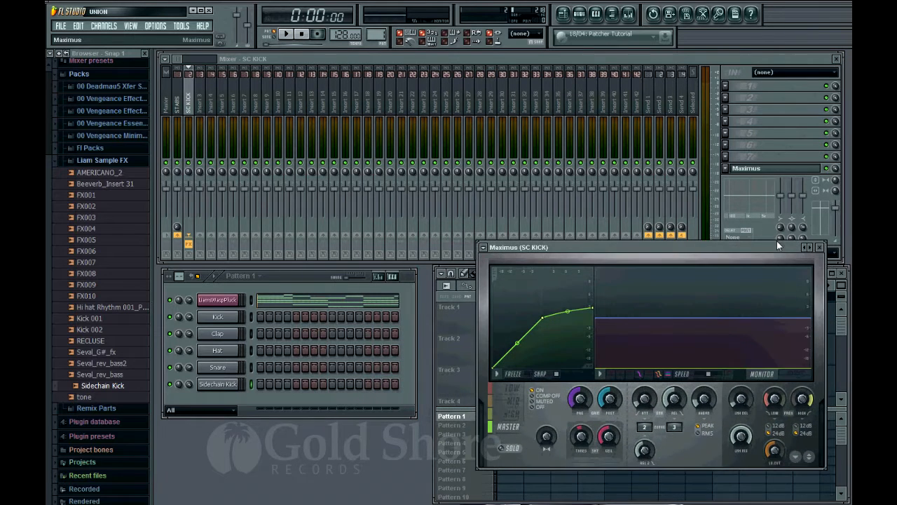
{"action": "left_click", "coordinate": [819, 247]}
Load Fruity Limiter into effect slot 8 of the STABS mixer track.
{"action": "left_click", "coordinate": [178, 101]}
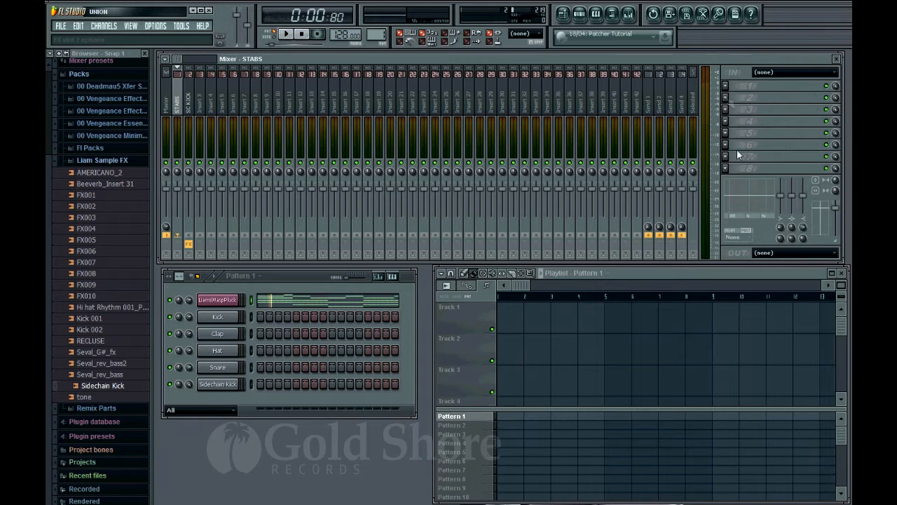
{"action": "left_click", "coordinate": [727, 173]}
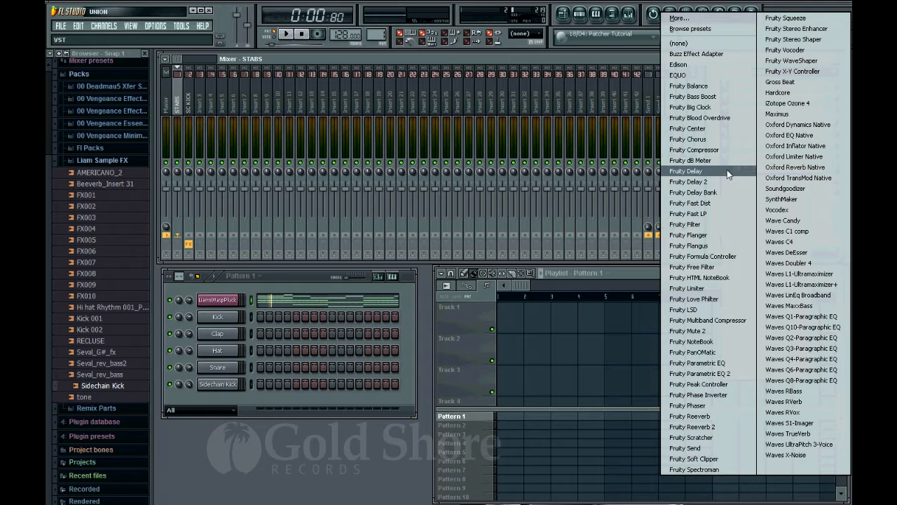
{"action": "left_click", "coordinate": [727, 294]}
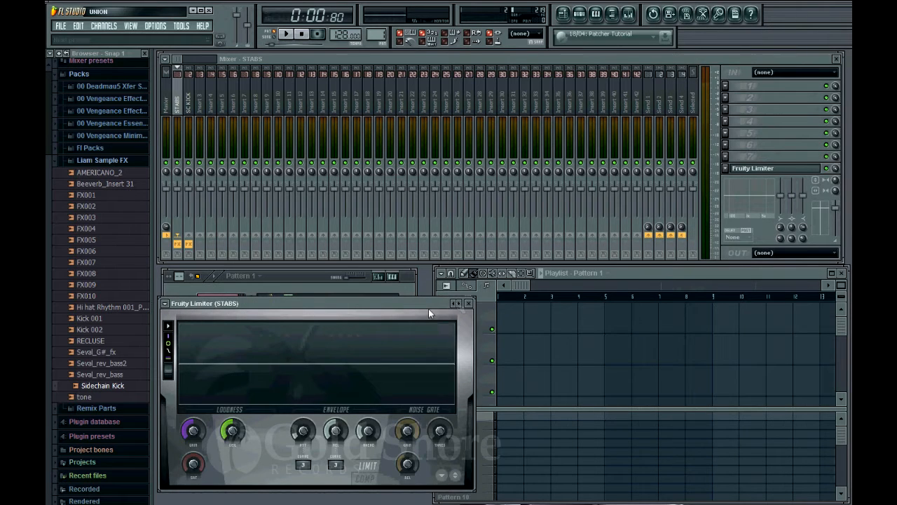
{"action": "left_click_drag", "start_coordinate": [420, 307], "coordinate": [418, 277]}
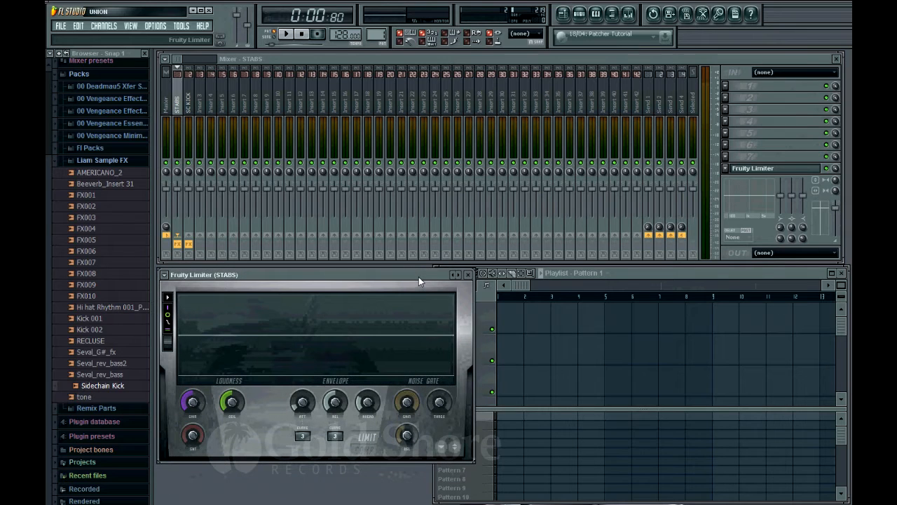
Replace the SC KICK track's normal send to STABS with a sidechain send.
{"action": "left_click", "coordinate": [191, 101]}
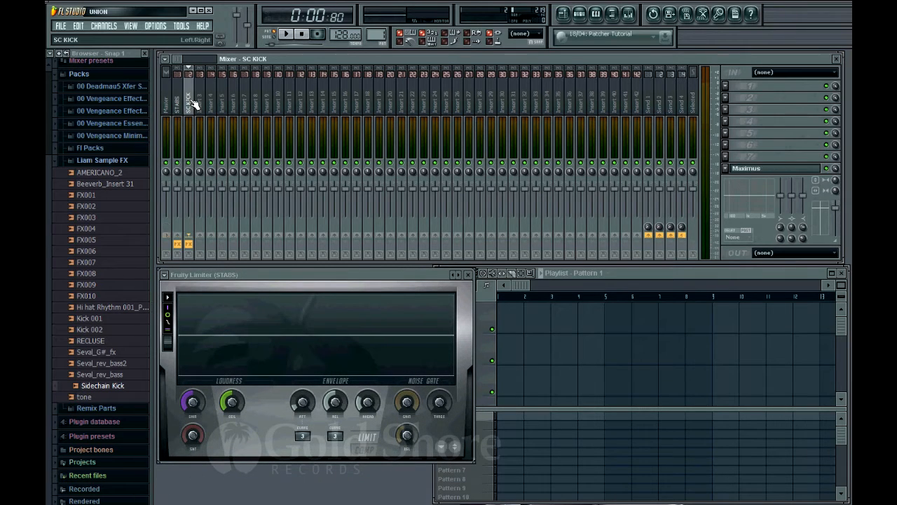
{"action": "left_click", "coordinate": [186, 239]}
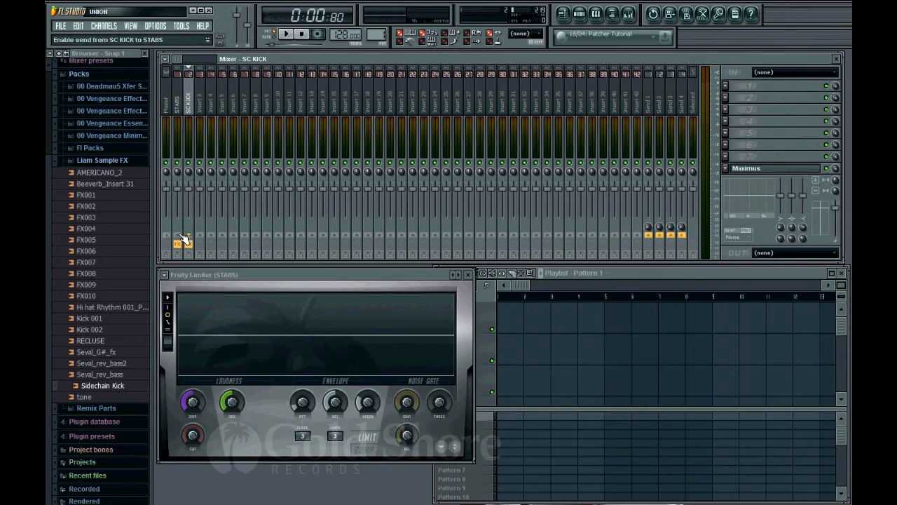
{"action": "right_click", "coordinate": [186, 241]}
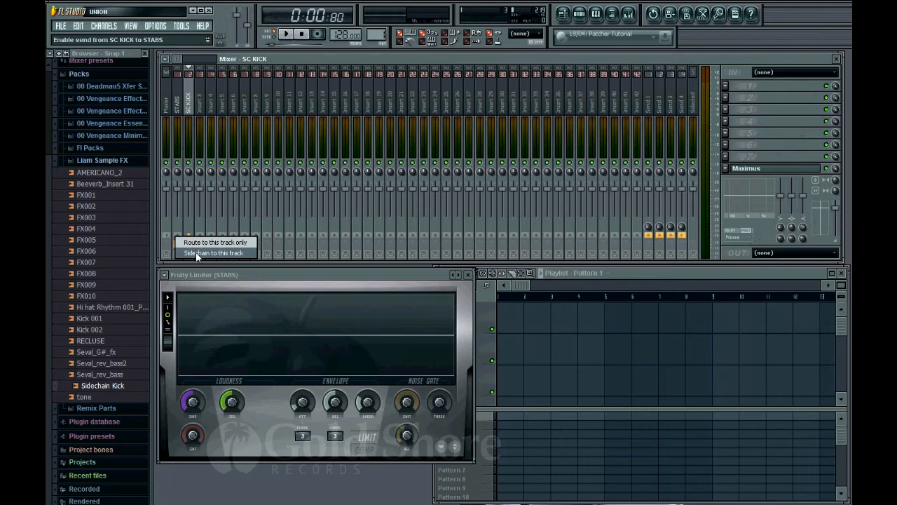
{"action": "left_click", "coordinate": [196, 253]}
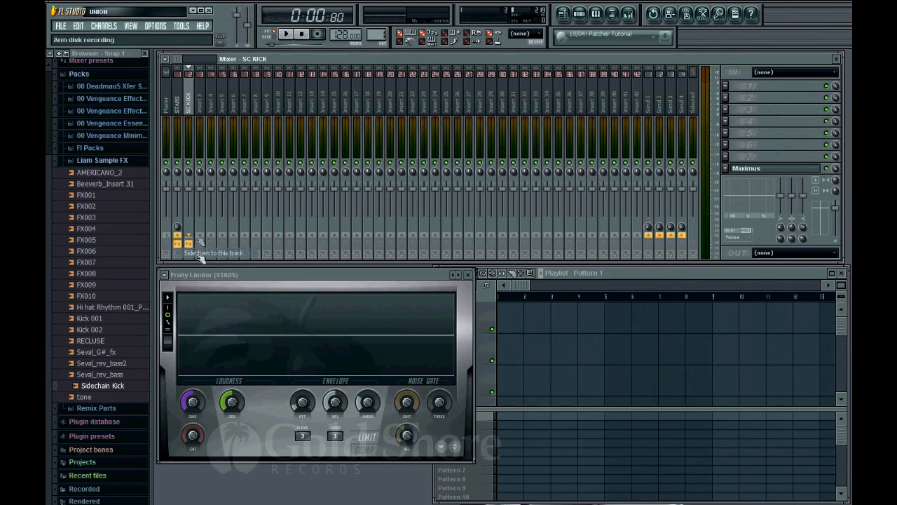
Switch the Fruity Limiter on STABS to compressor mode and play the pattern with its display in view.
{"action": "left_click", "coordinate": [177, 104]}
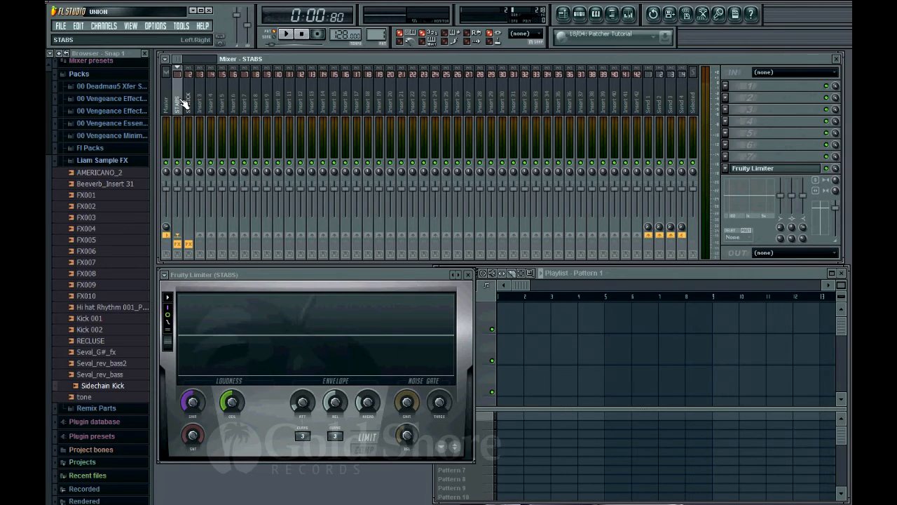
{"action": "left_click", "coordinate": [808, 170]}
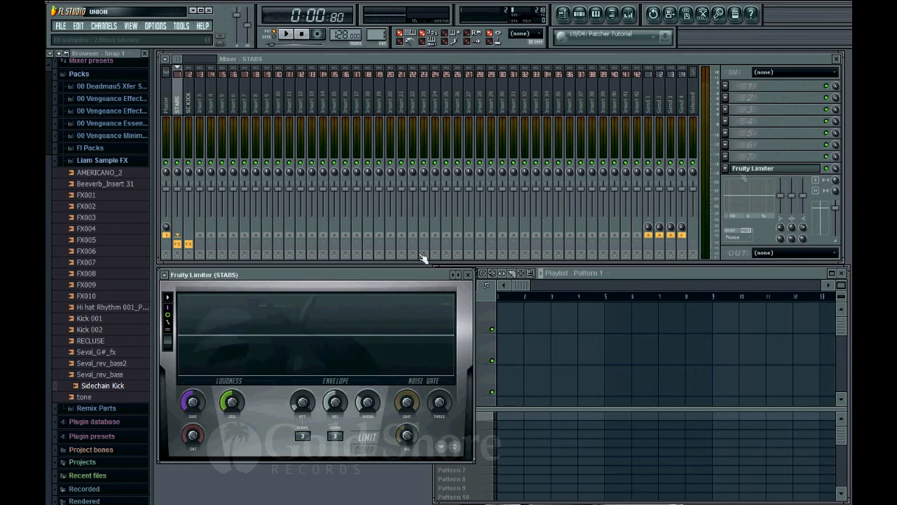
{"action": "left_click", "coordinate": [366, 450]}
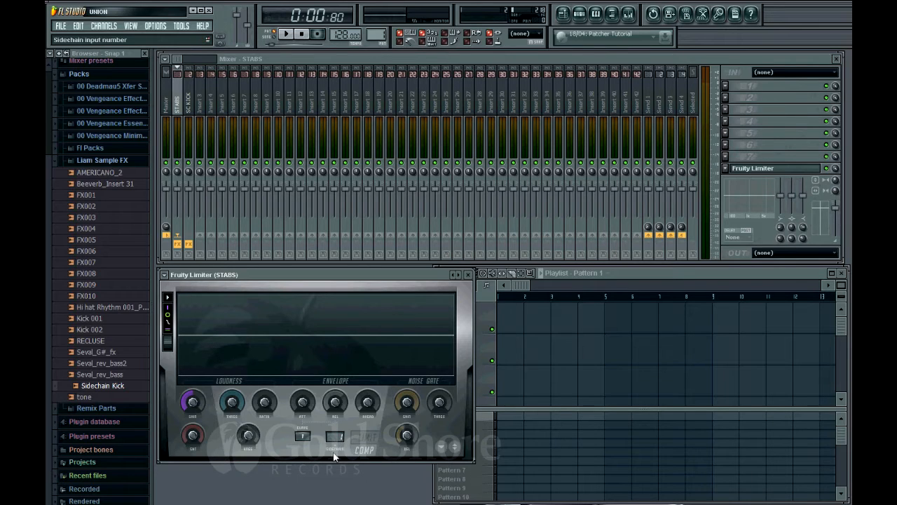
{"action": "left_click_drag", "start_coordinate": [281, 275], "coordinate": [555, 78]}
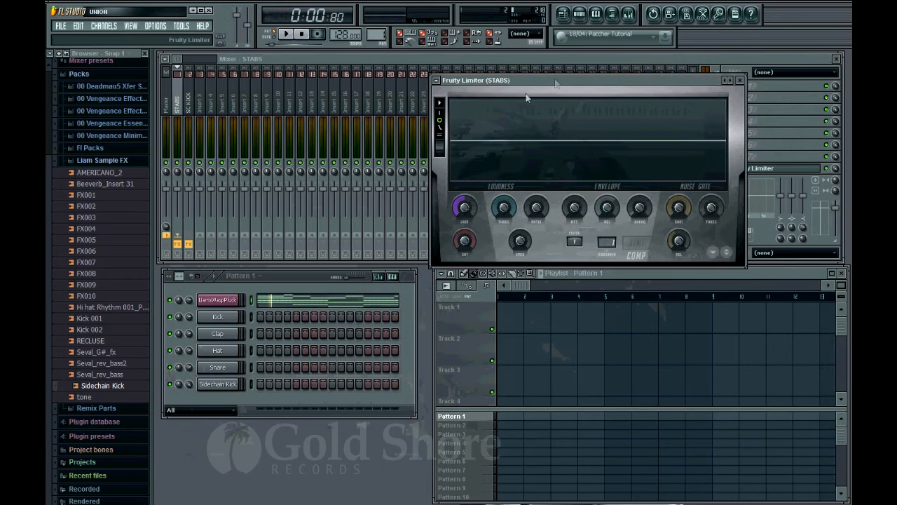
{"action": "left_click", "coordinate": [291, 35]}
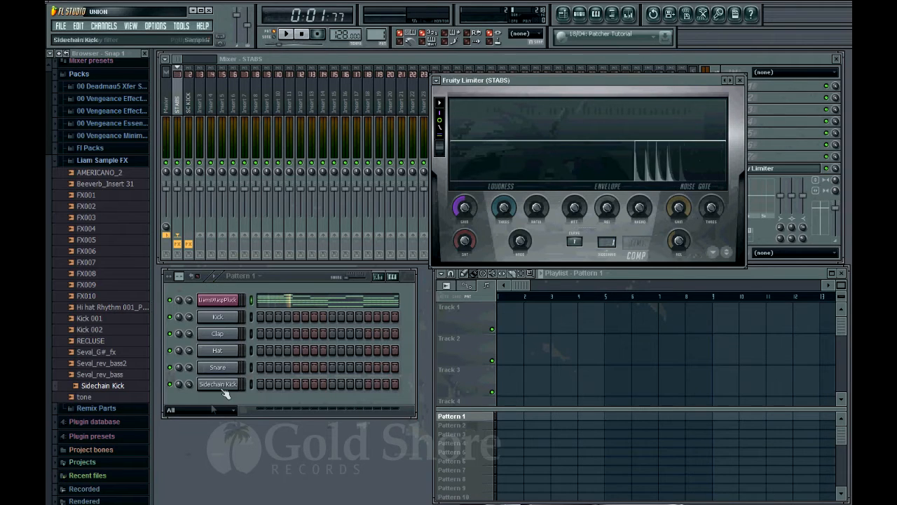
Fill the Sidechain Kick channel with a hit every 4 steps and play the pattern.
{"action": "right_click", "coordinate": [221, 387]}
{"action": "left_click", "coordinate": [271, 414]}
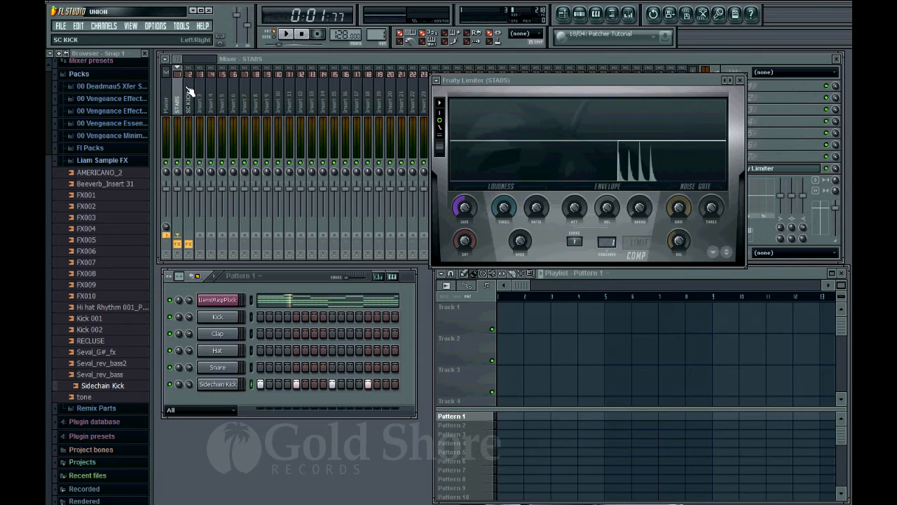
{"action": "left_click", "coordinate": [286, 35]}
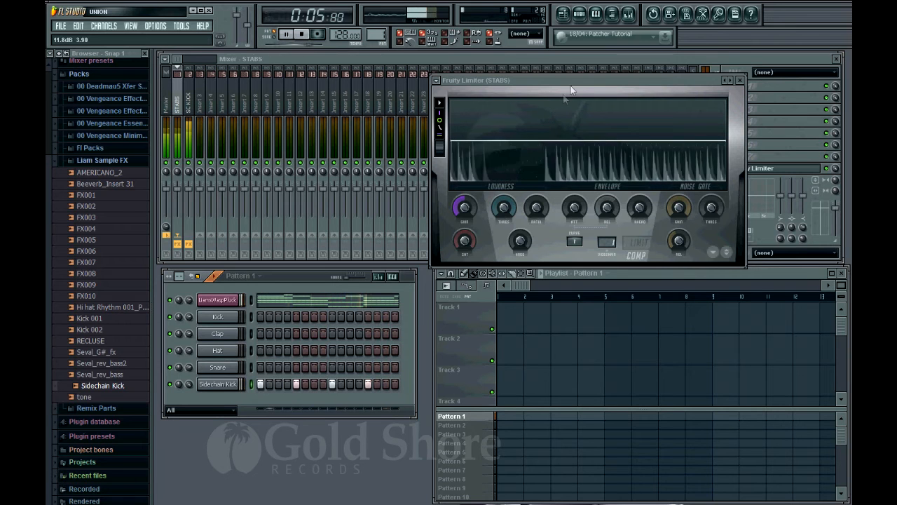
Move the Fruity Limiter clear of the effect slots and, during playback, set its threshold to about -19.9 dB, ratio to about 2.6:1 and raise the gain.
{"action": "left_click_drag", "start_coordinate": [577, 80], "coordinate": [457, 81]}
{"action": "left_click", "coordinate": [288, 34]}
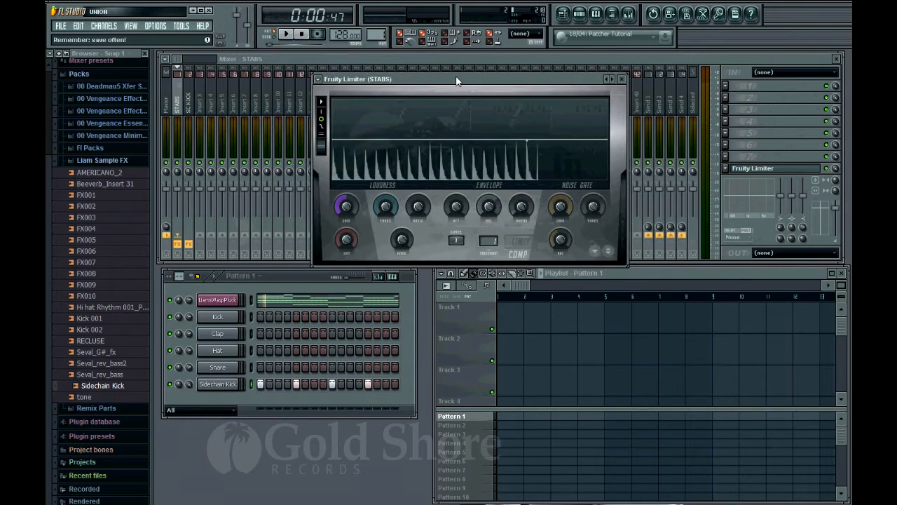
{"action": "left_click", "coordinate": [295, 37]}
{"action": "left_click_drag", "start_coordinate": [390, 207], "coordinate": [411, 208]}
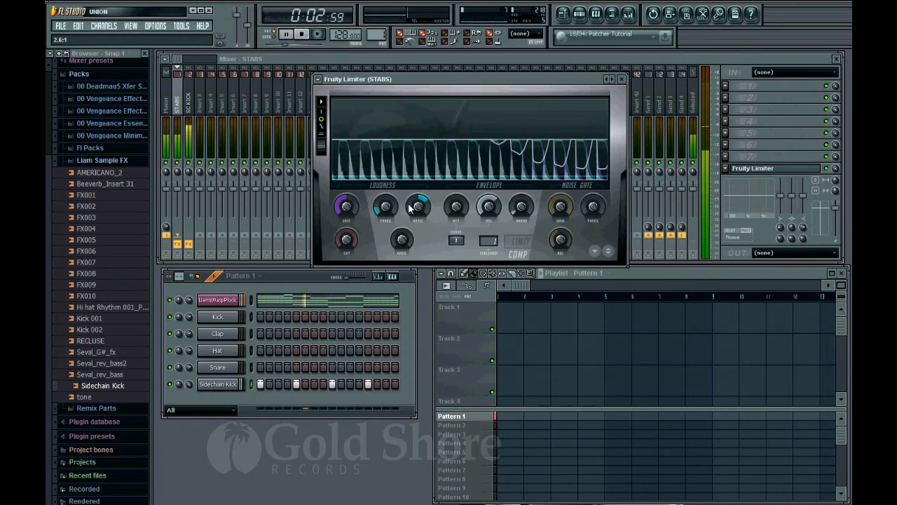
{"action": "left_click_drag", "start_coordinate": [354, 211], "coordinate": [380, 205]}
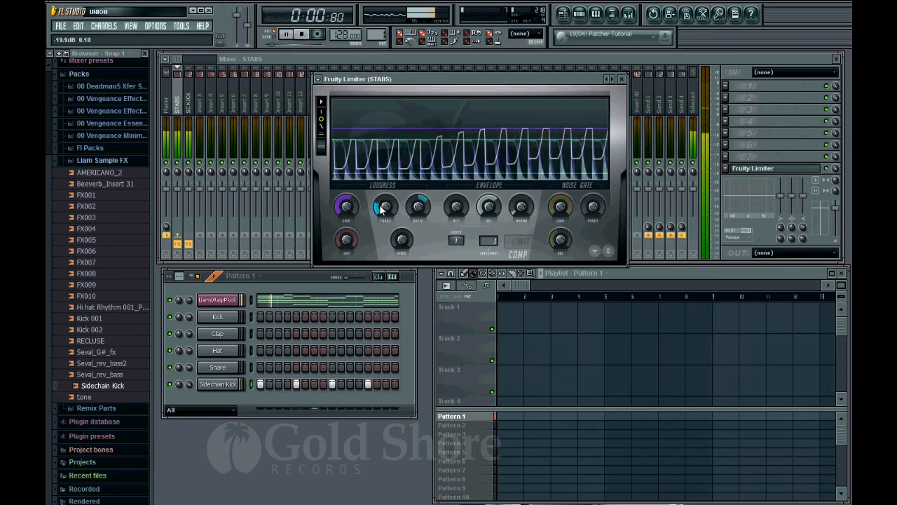
Adjust the attack and release of the STABS compressor and raise its knee during playback, then pause the pattern.
{"action": "left_click_drag", "start_coordinate": [456, 208], "coordinate": [489, 215]}
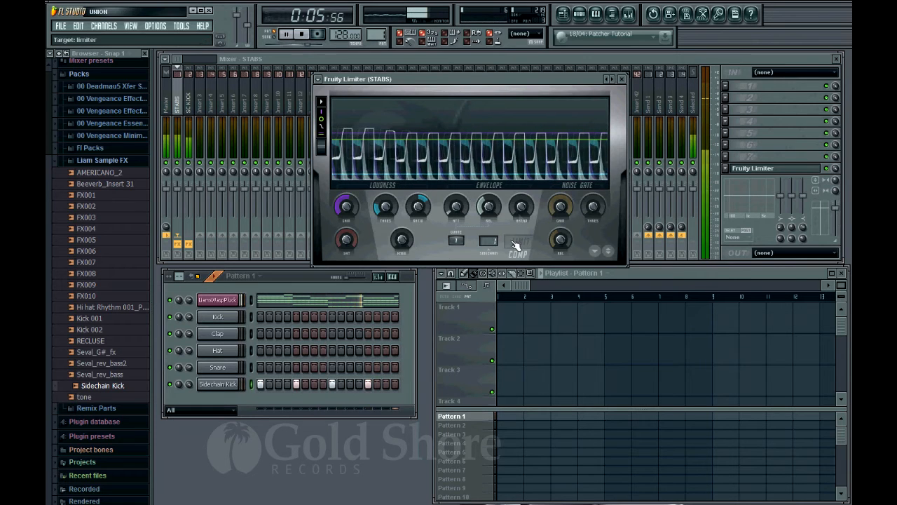
{"action": "left_click_drag", "start_coordinate": [401, 239], "coordinate": [401, 232]}
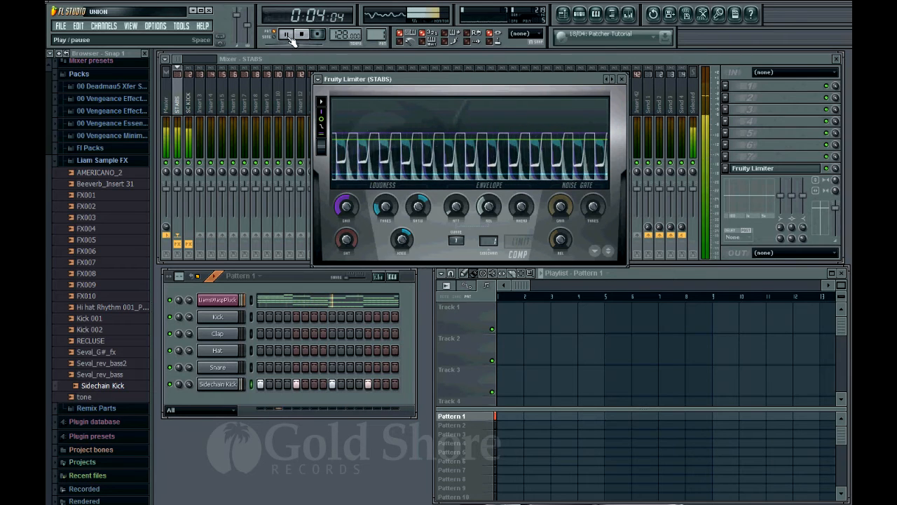
{"action": "left_click", "coordinate": [288, 38]}
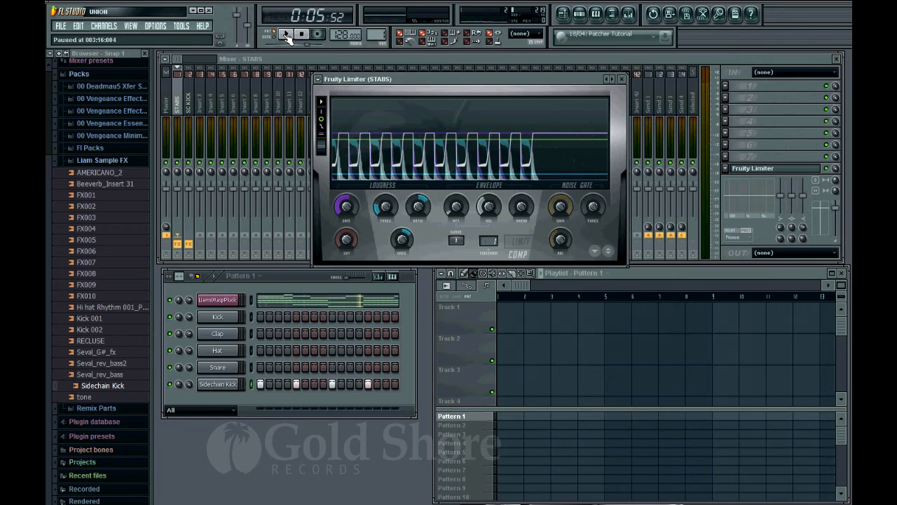
Play the pattern to hear the ducking, hiding the Fruity Limiter window on STABS and reopening it.
{"action": "left_click", "coordinate": [287, 38]}
{"action": "left_click", "coordinate": [832, 172]}
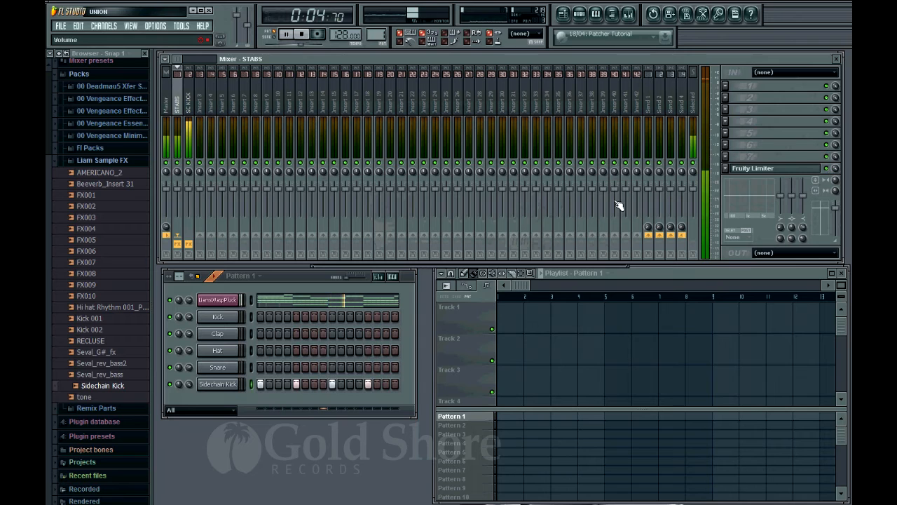
{"action": "left_click", "coordinate": [760, 170]}
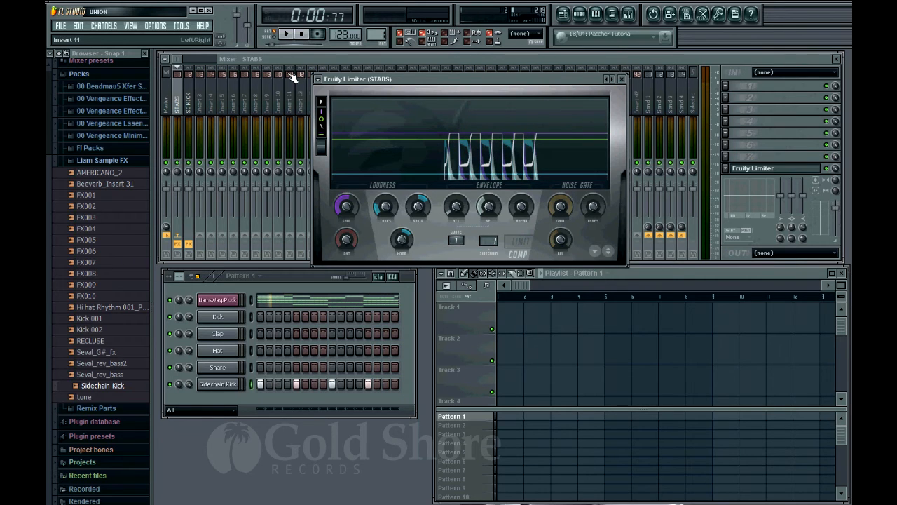
Bring up the Kick channel's options and show the list of available replacement generators.
{"action": "right_click", "coordinate": [226, 321]}
{"action": "mouse_move", "coordinate": [274, 446]}
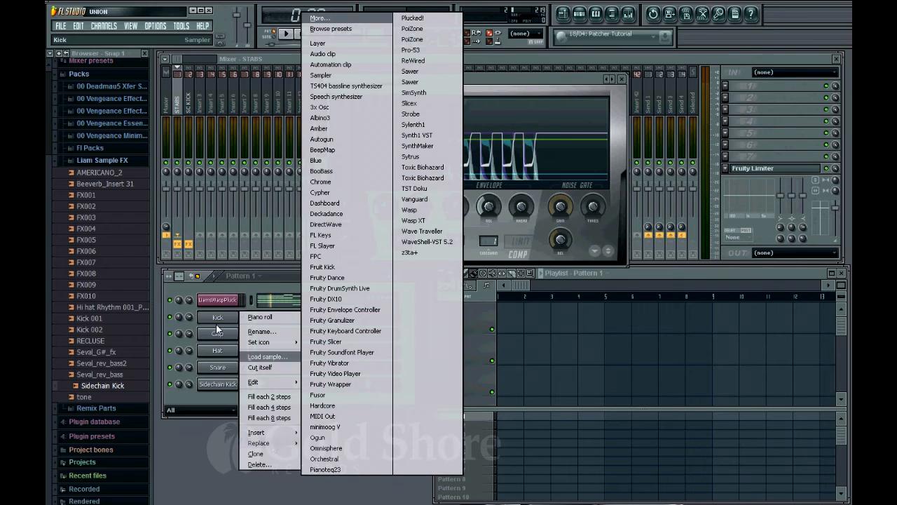